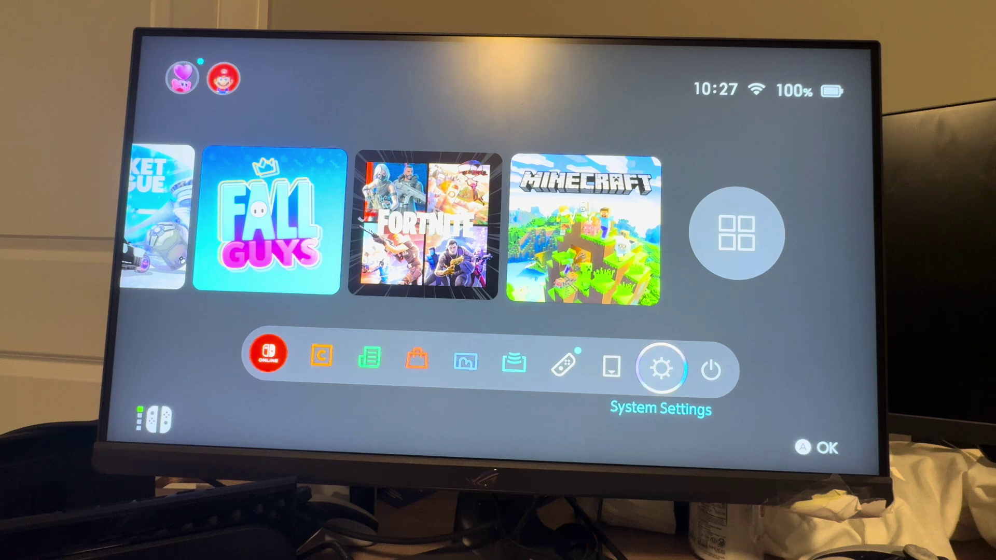
Step: Move from settings into the game row and browse the classic console tiles
key(Left)
key(Up)
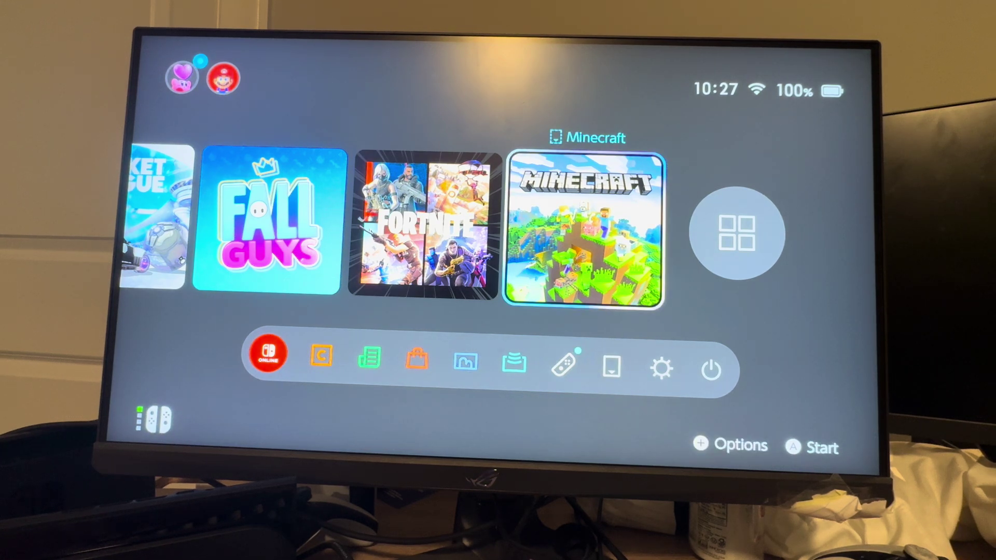
key(Left)
key(Left)
key(Left)
key(Left)
key(Left)
key(Left)
key(Left)
key(Left)
key(Left)
key(Left)
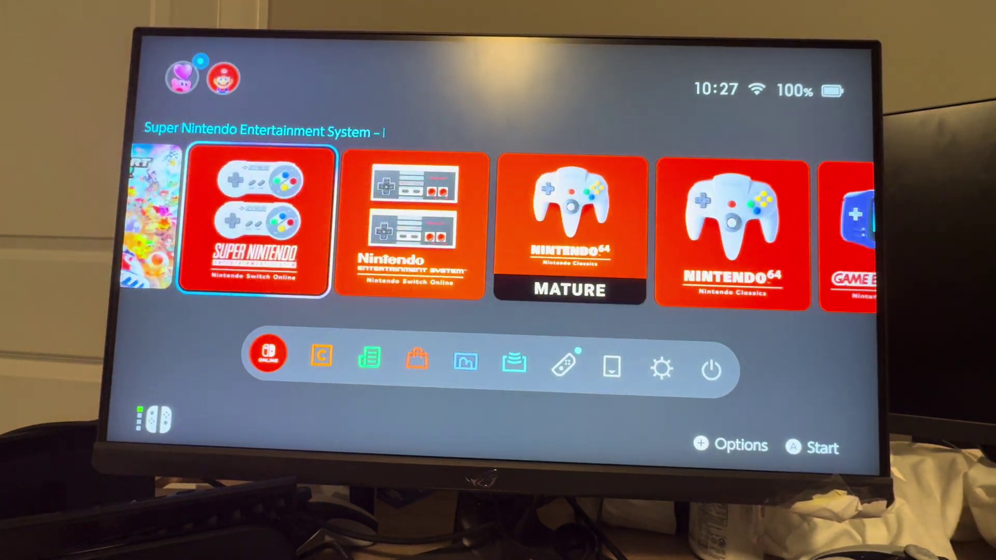
key(Left)
key(Right)
key(Right)
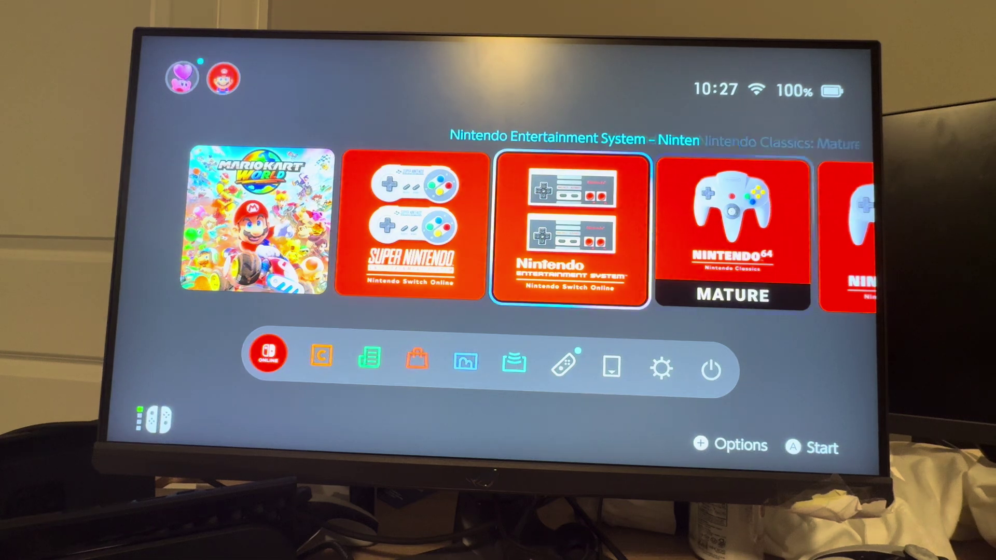
key(Right)
key(Right)
key(Right)
key(Right)
key(Right)
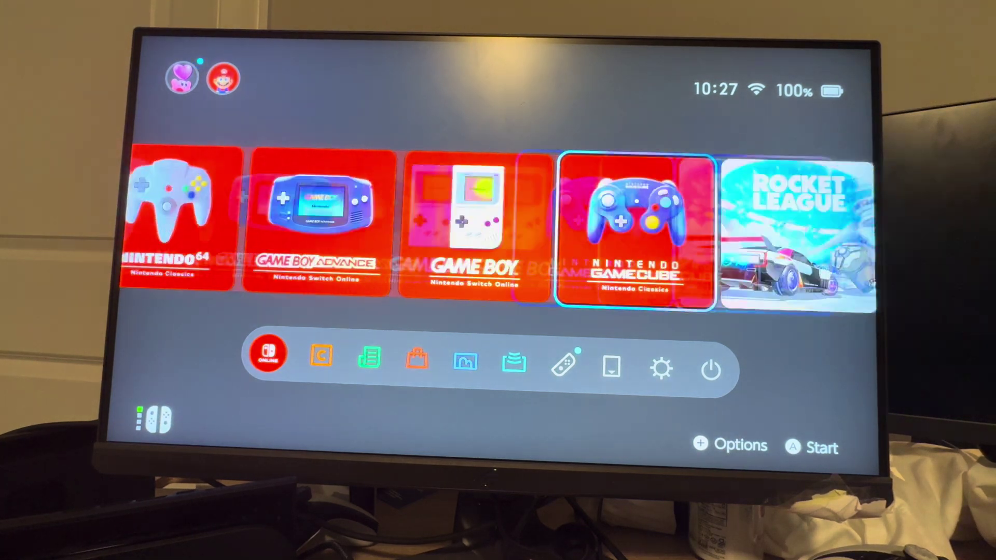
key(Right)
key(Right)
key(Right)
key(Right)
Step: Browse past Fortnite, GameCube and Rocket League to settle on the Minecraft tile
key(Left)
key(Left)
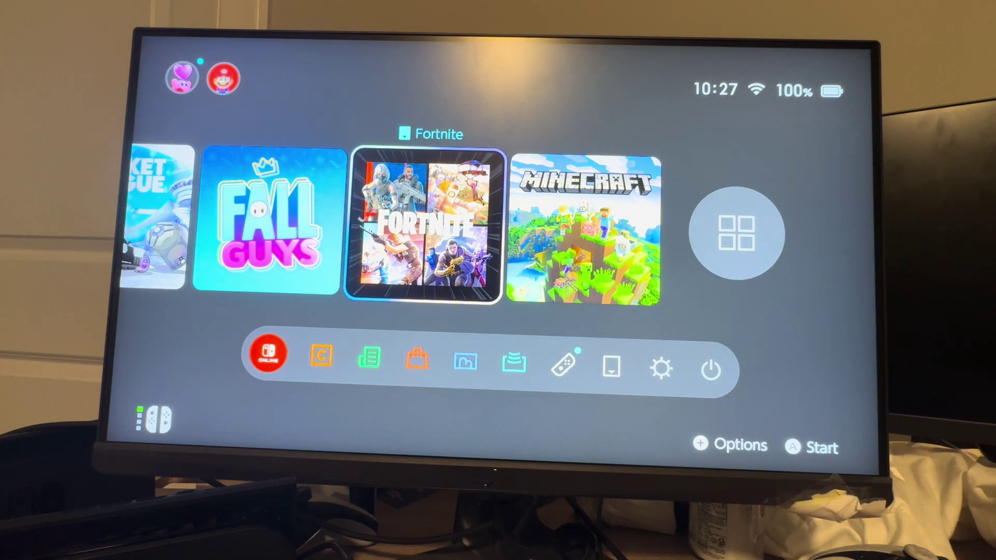
key(Left)
key(Left)
key(Left)
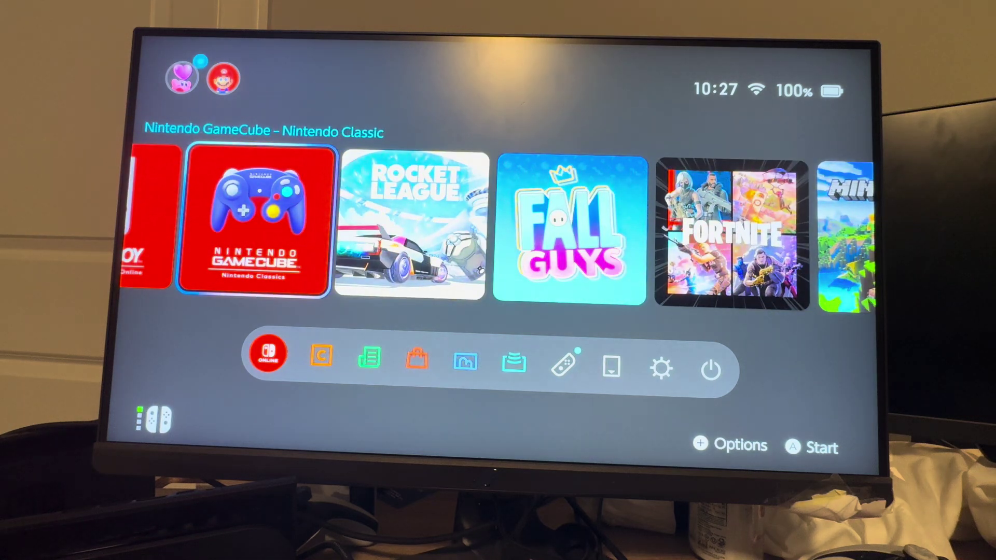
key(Right)
key(Right)
key(Right)
key(Right)
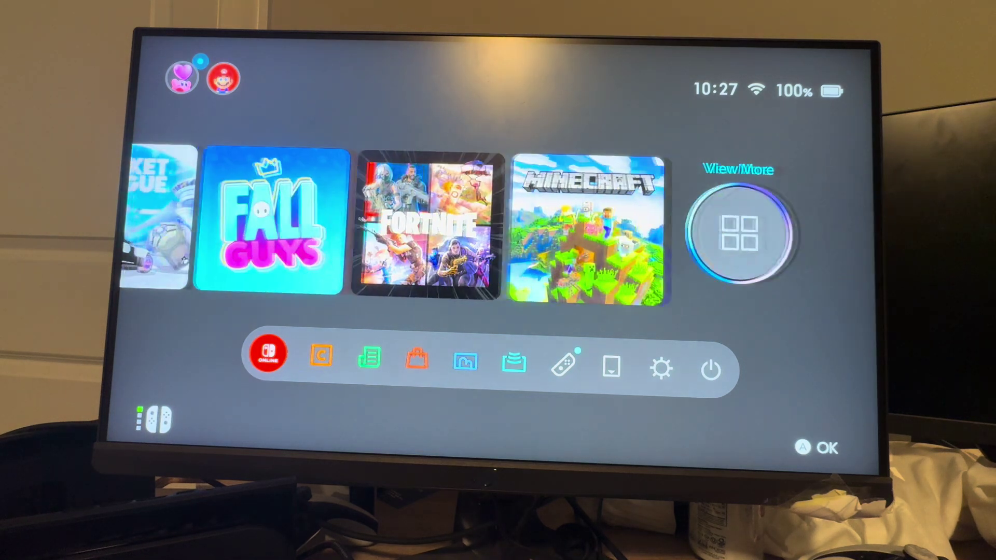
key(Left)
key(Left)
key(Left)
key(Right)
key(Right)
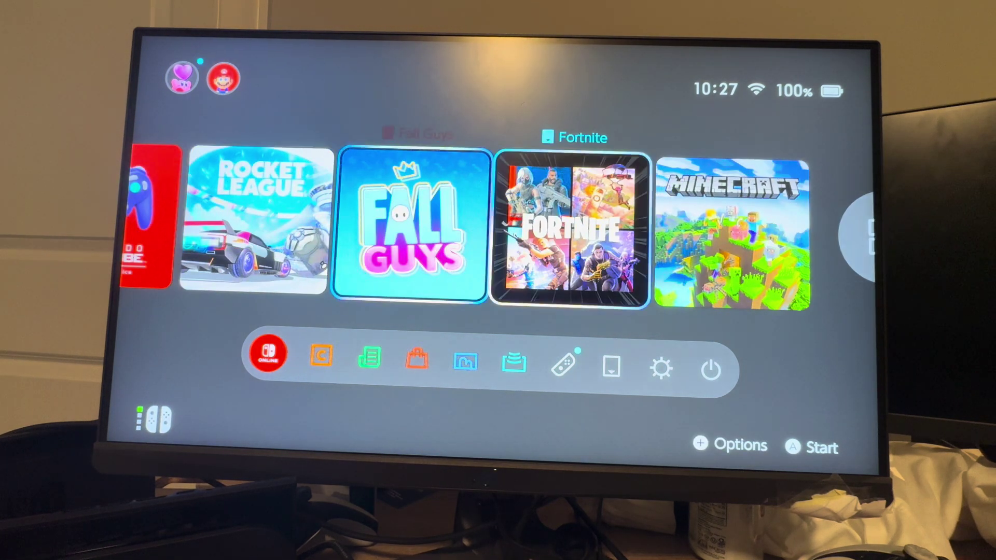
key(Right)
key(Right)
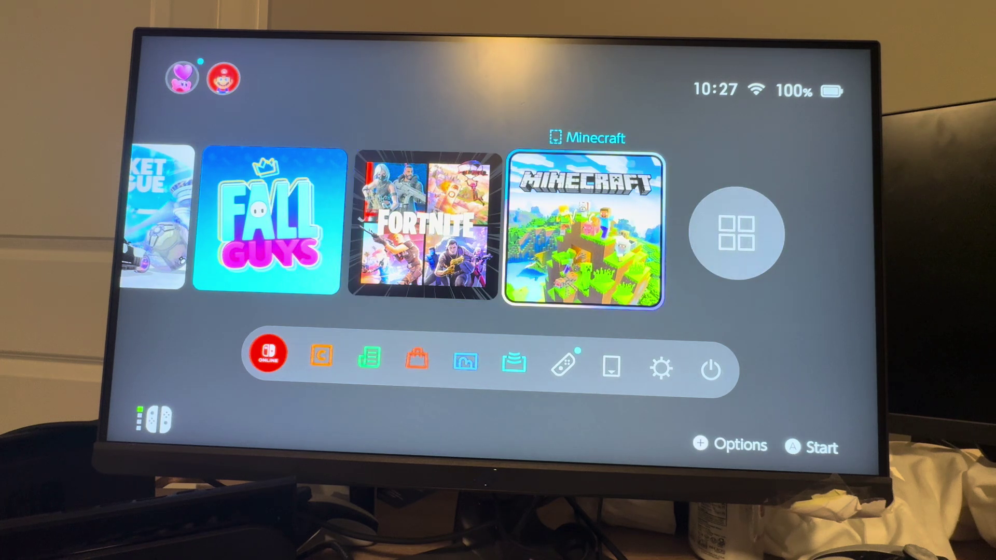
Step: Open Minecraft's Data Management to Delete Software, then close the options without deleting
key(plus)
key(Down)
key(Down)
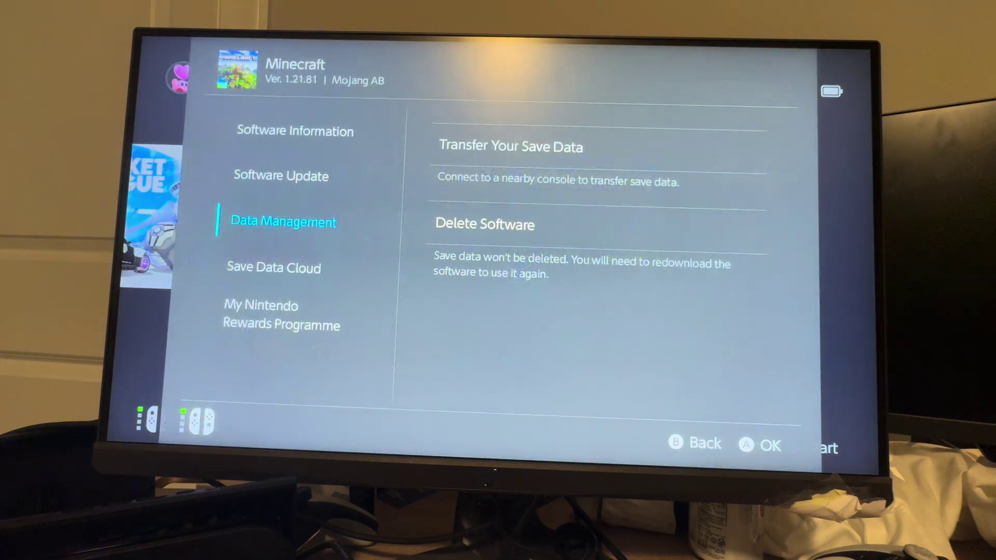
key(Right)
key(Down)
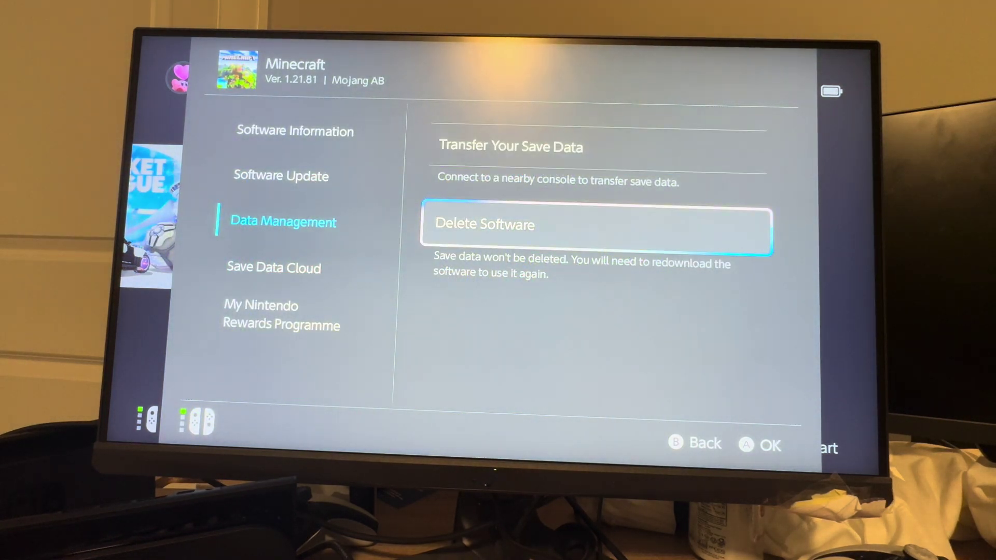
key(Left)
key(Escape)
Step: Move left along the game row to Mario Kart World
key(Left)
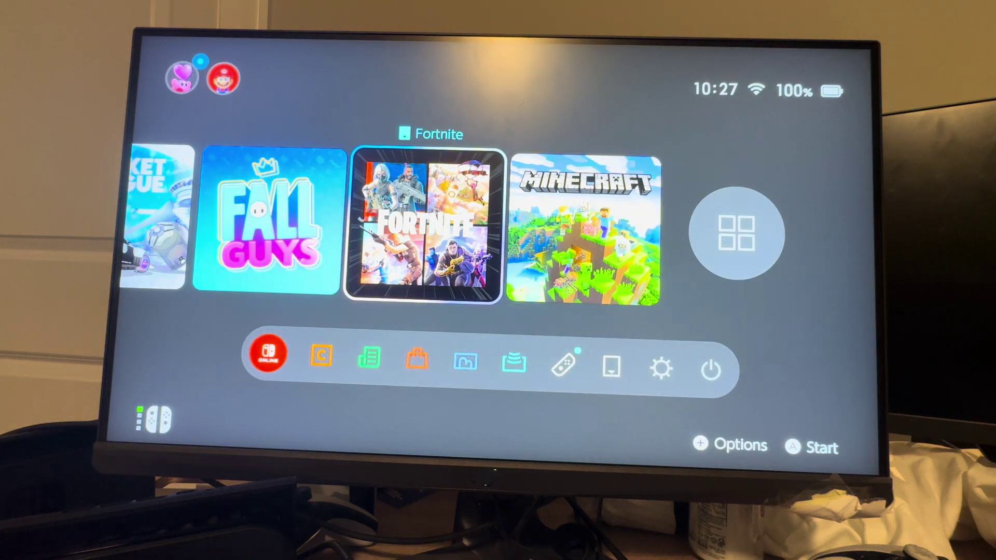
key(Left)
key(Left)
key(Left)
key(Left)
key(Left)
key(Left)
key(Left)
key(Left)
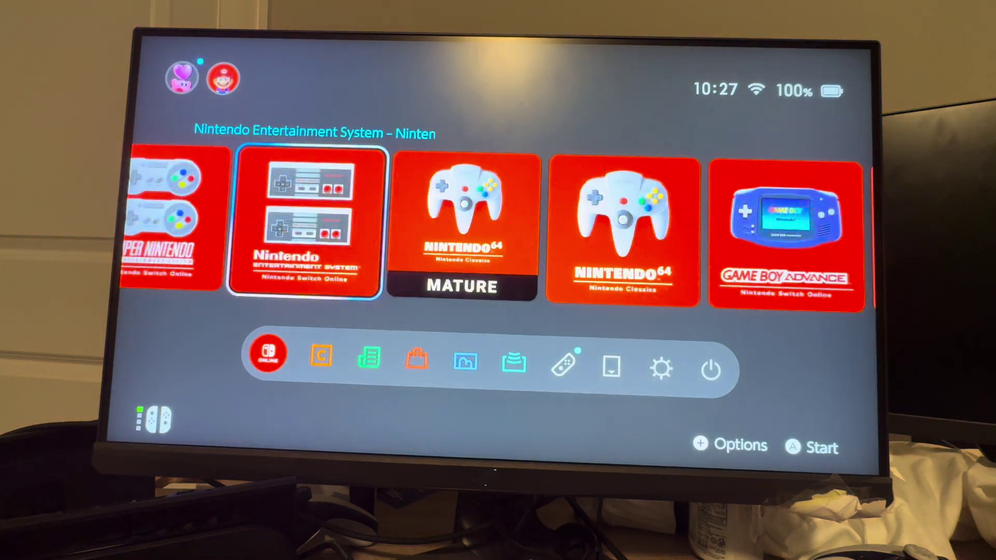
key(Left)
key(Left)
key(Left)
key(Right)
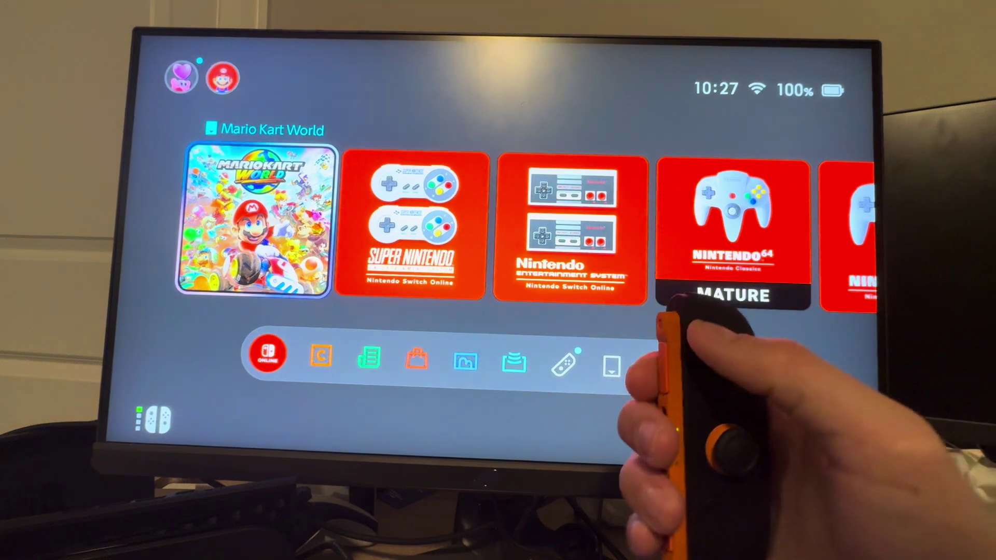
Step: Reach the Delete Software option in Mario Kart World's Data Management
key(plus)
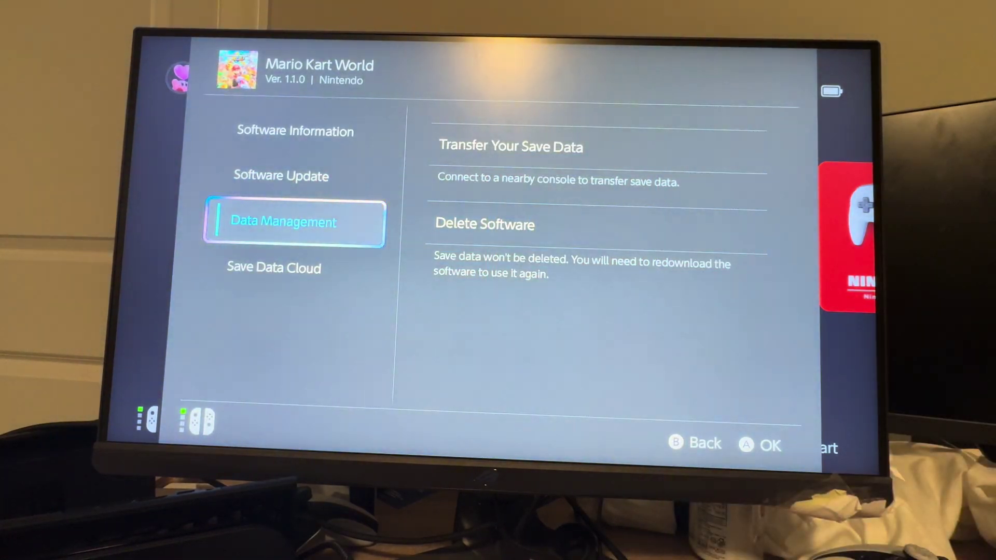
key(Right)
key(Down)
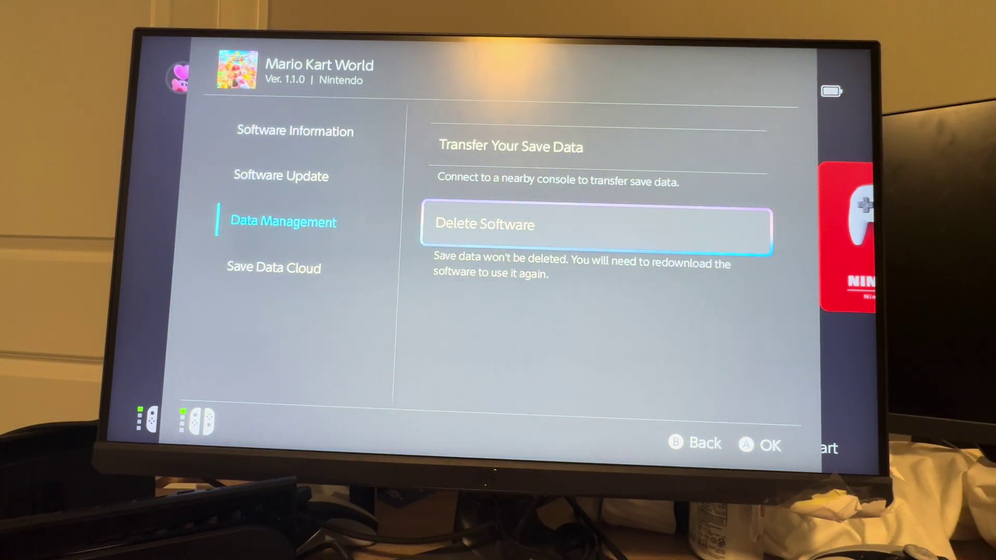
key(Left)
key(Up)
key(Down)
key(Right)
key(Down)
Step: Request deletion, uncheck 'Keep the Icon on the HOME Menu', then cancel
key(a)
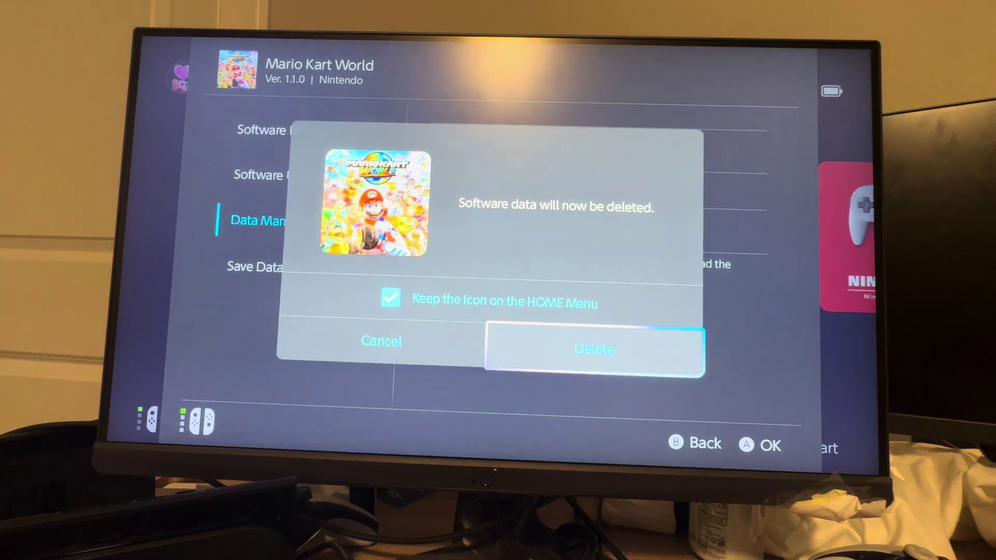
key(Up)
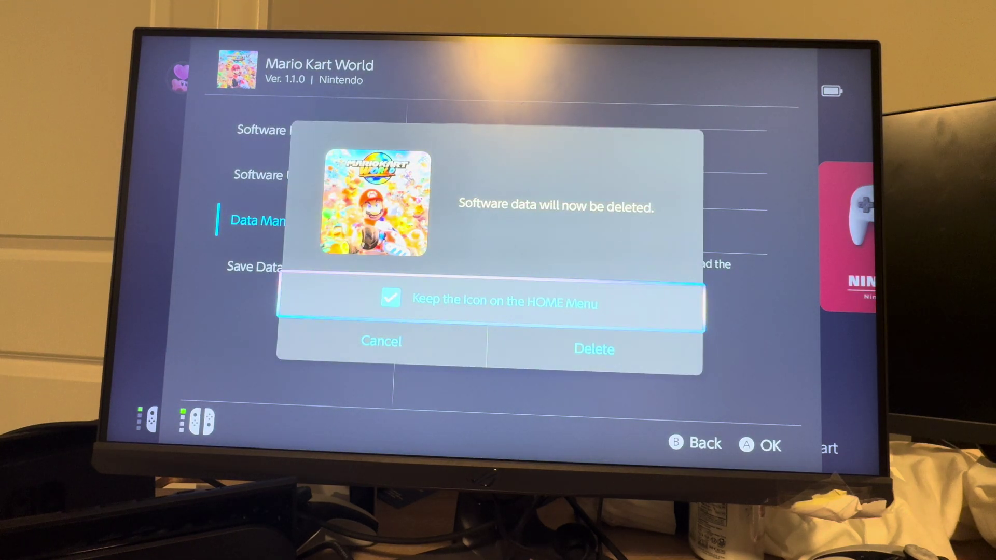
key(a)
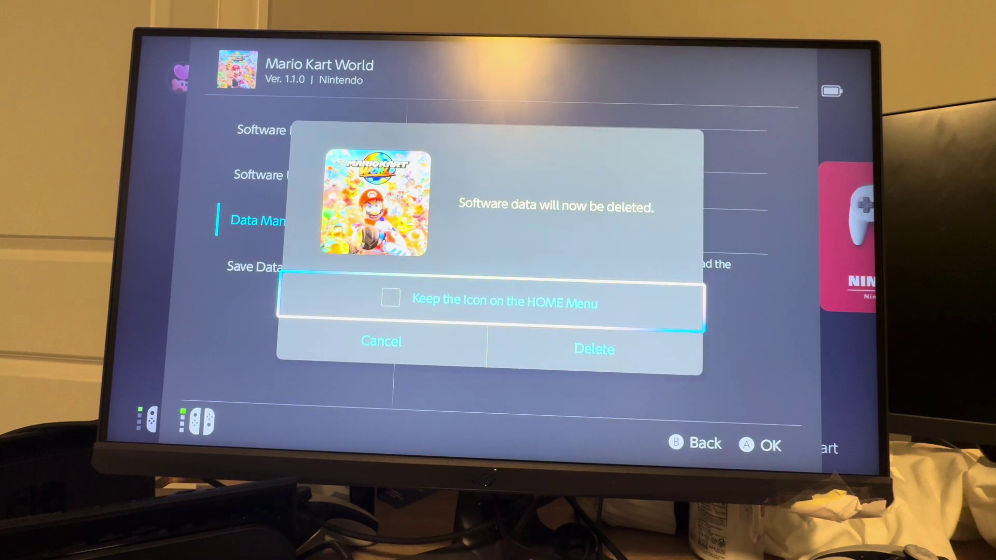
key(b)
key(b)
Step: Return to the HOME Menu and browse the game row back toward Minecraft
key(Home)
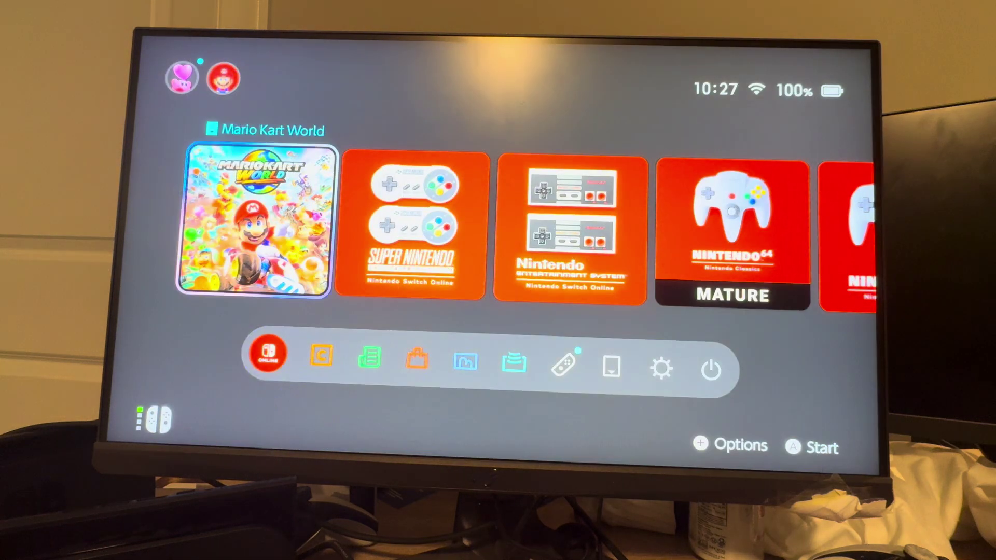
key(Right)
key(Right)
key(Right)
key(Right)
key(Right)
key(Right)
key(Right)
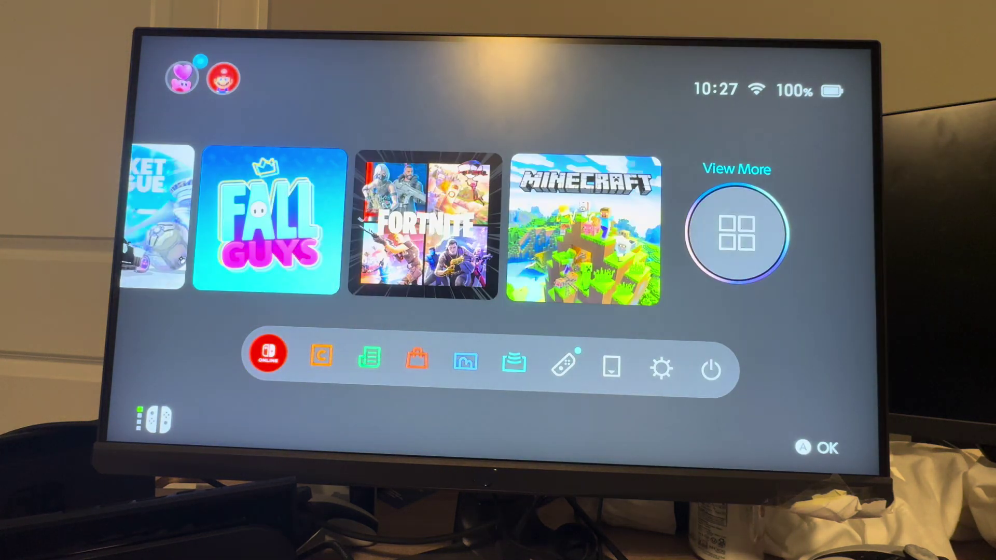
key(Left)
key(Left)
key(Left)
key(Left)
key(Left)
key(Left)
key(Left)
key(Left)
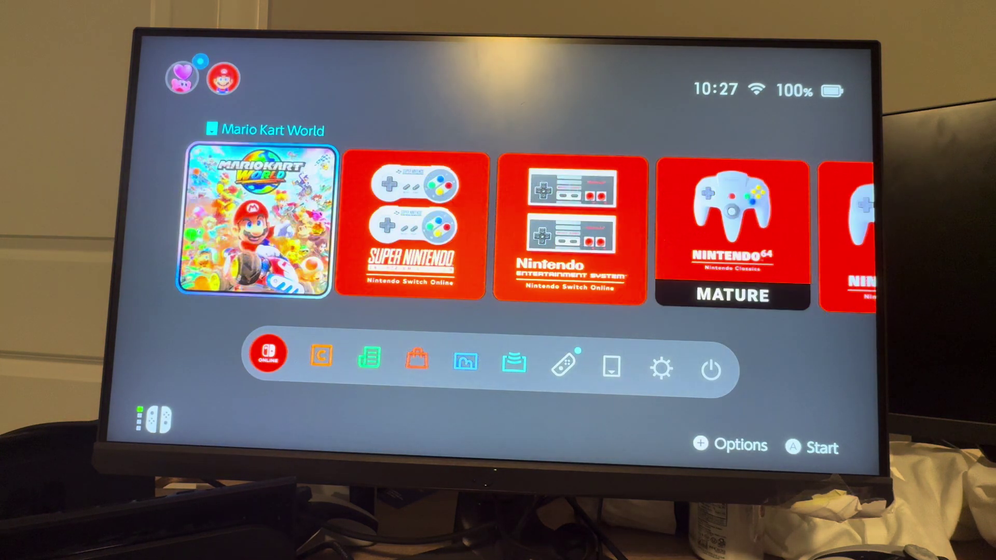
key(Right)
key(Right)
key(Right)
key(Right)
key(Right)
key(Right)
key(Left)
key(Left)
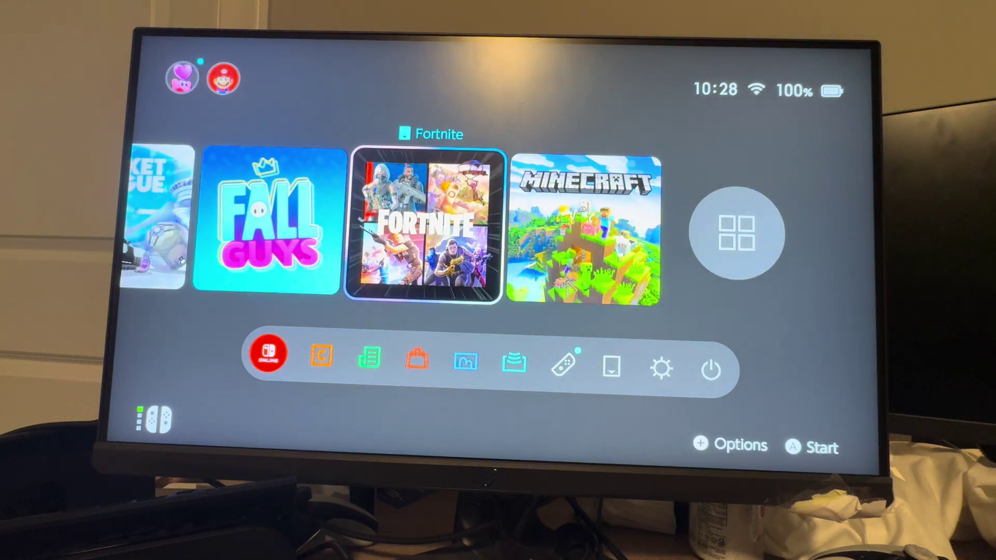
key(Right)
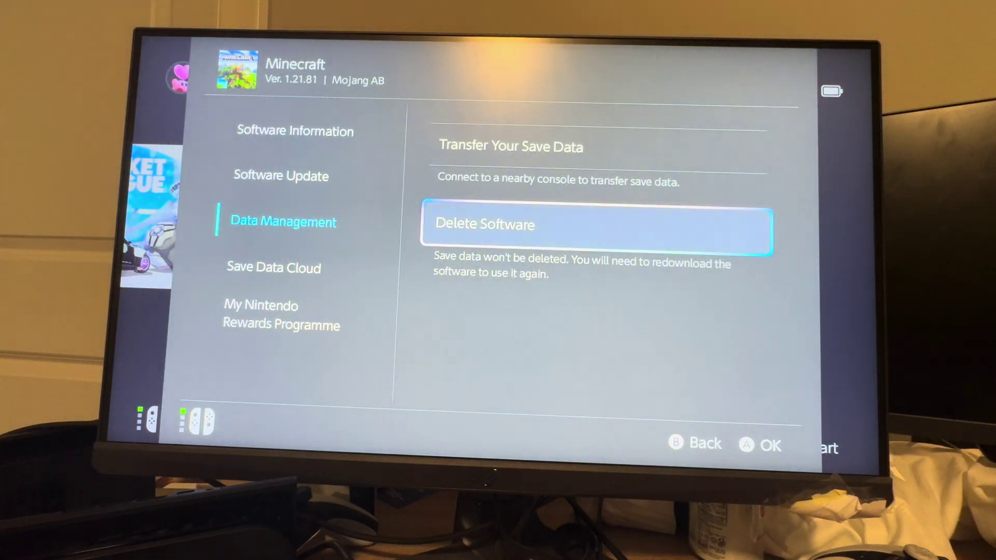
Step: Delete Minecraft with 'Keep the Icon on the HOME Menu' unchecked
key(Return)
key(Up)
key(Return)
key(Return)
key(Down)
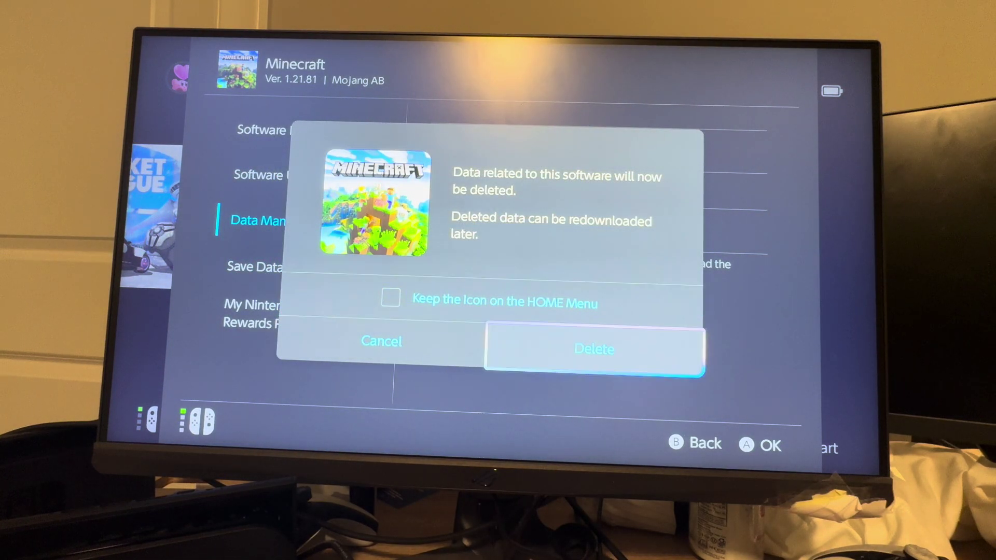
key(Return)
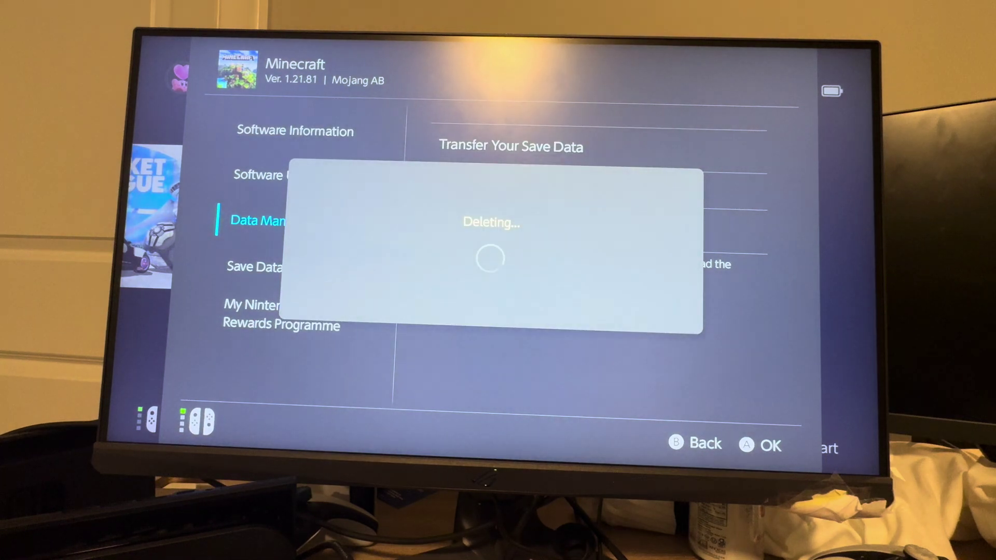
key(Return)
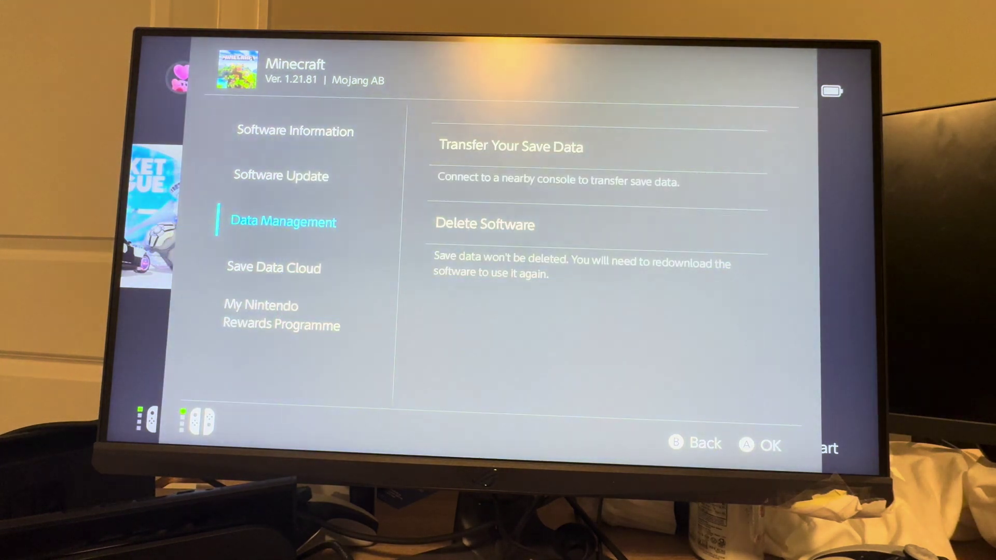
key(Right)
key(Right)
key(Right)
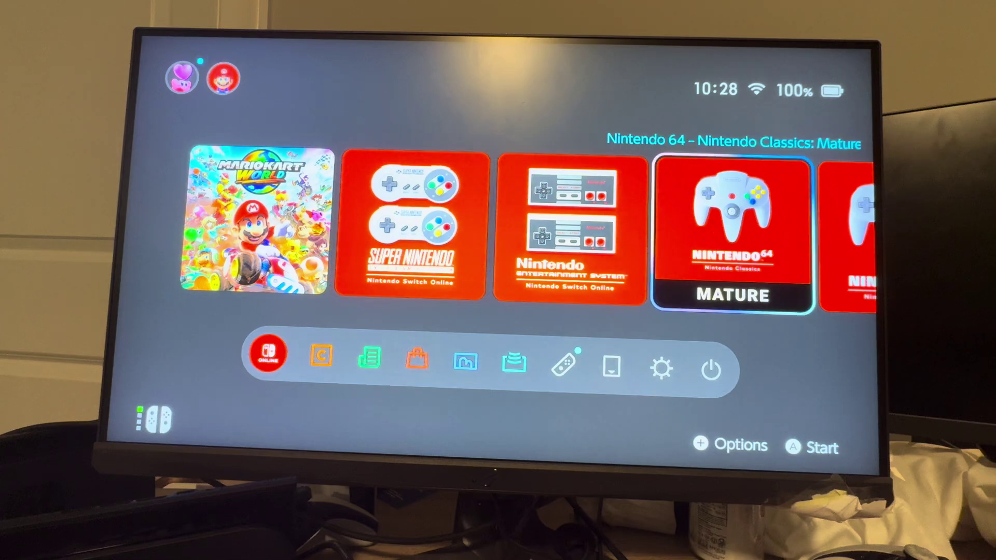
key(Right)
key(Right)
key(Right)
key(Right)
key(Right)
key(Right)
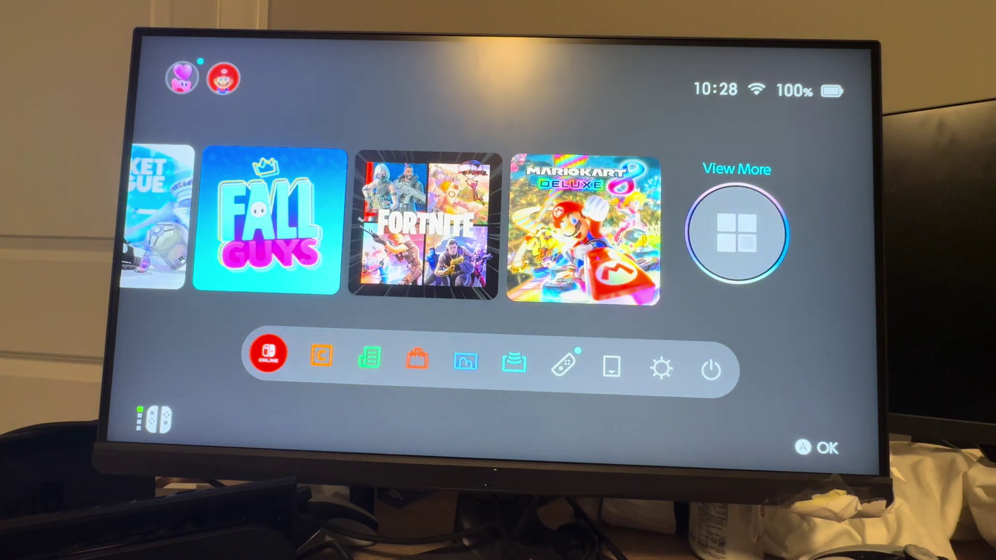
key(Return)
key(Down)
key(Down)
key(Down)
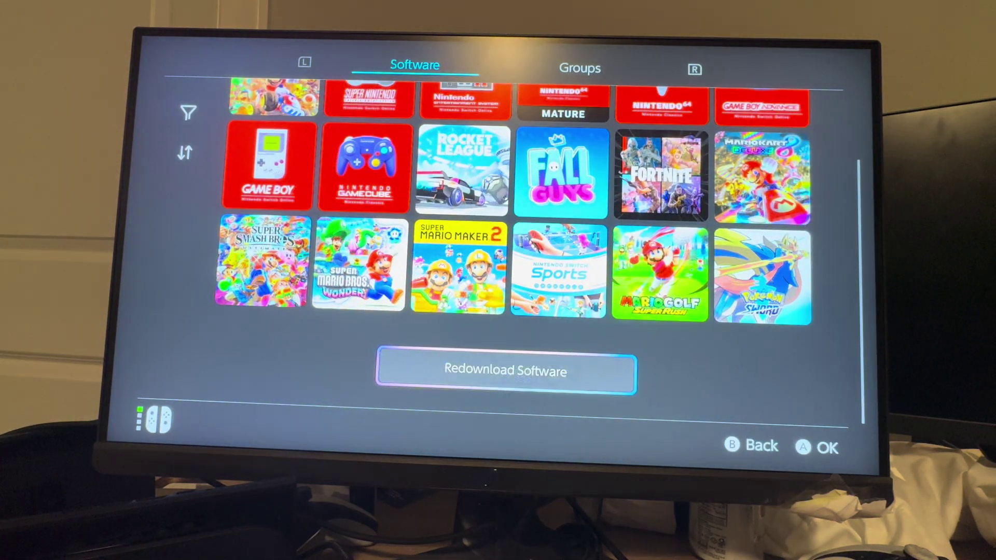
key(Up)
key(Up)
key(Up)
key(Up)
key(Right)
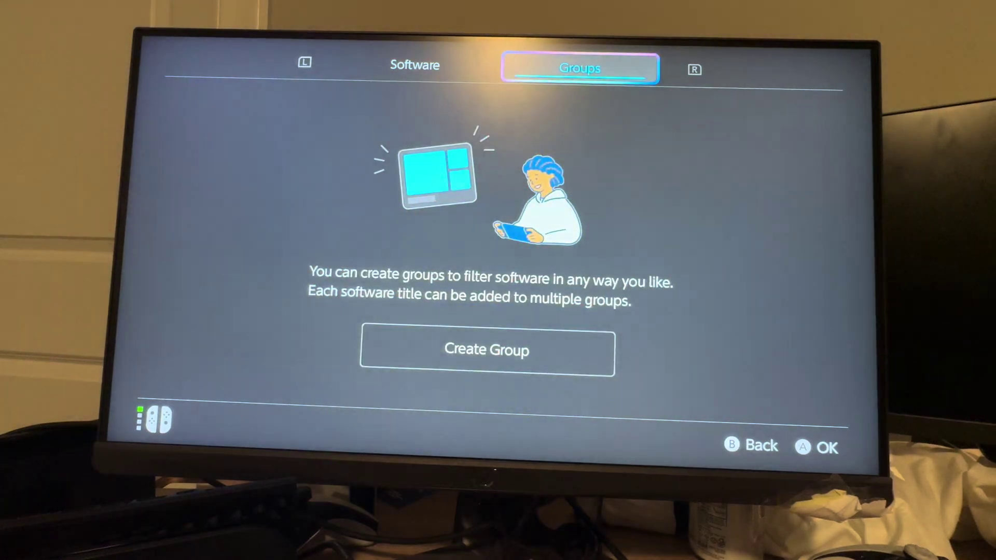
key(Left)
key(Escape)
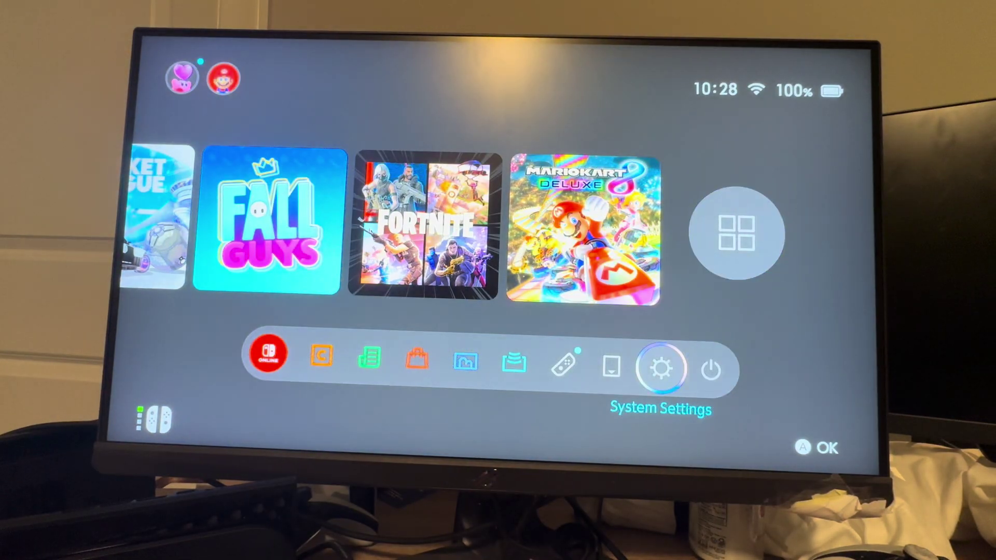
key(Up)
key(Left)
key(Left)
key(Left)
key(Left)
key(Left)
key(Left)
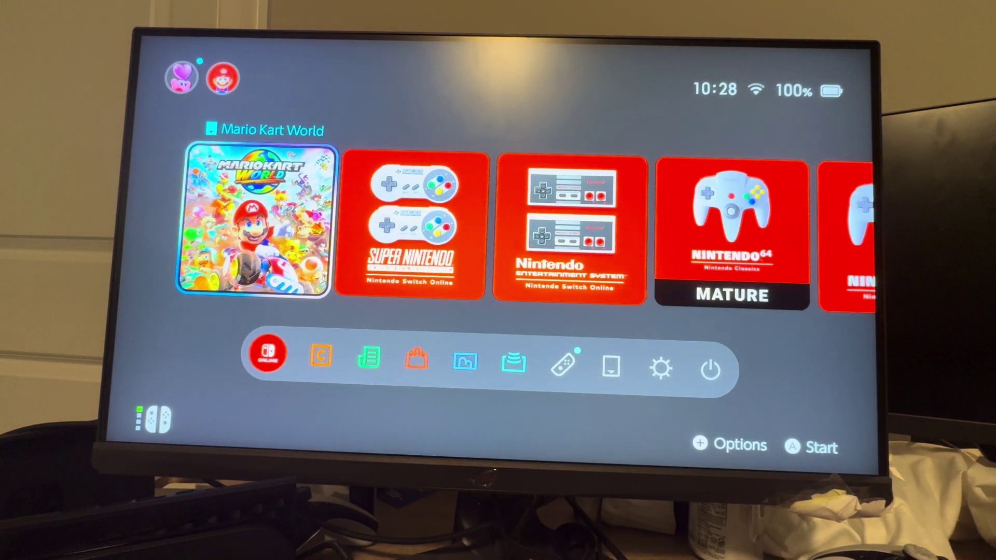